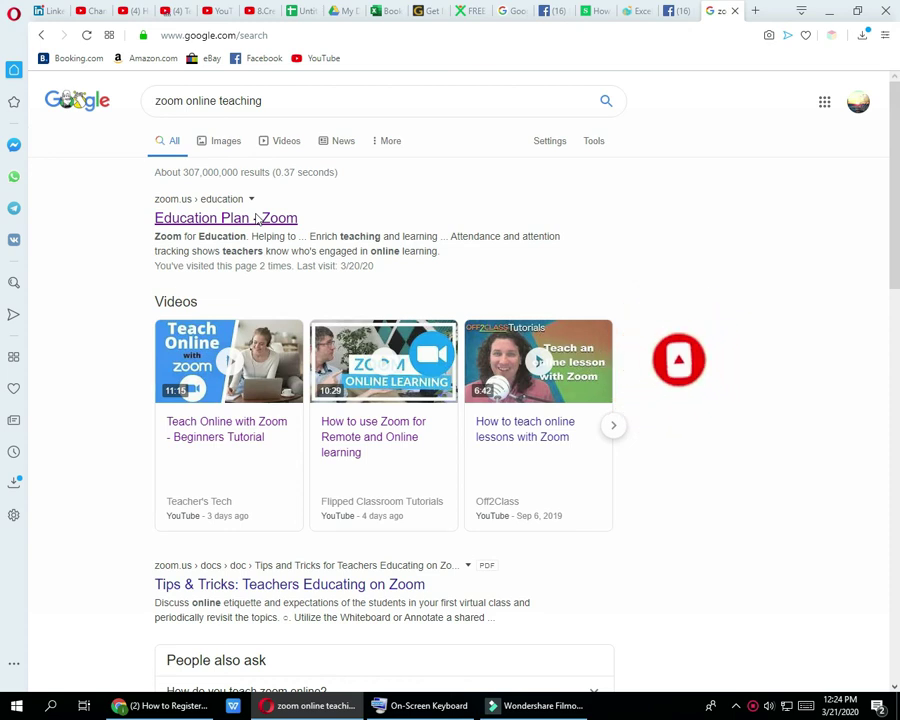
Open the 'Education Plan - Zoom' result from the Google search for zoom online teaching.
click(181, 219)
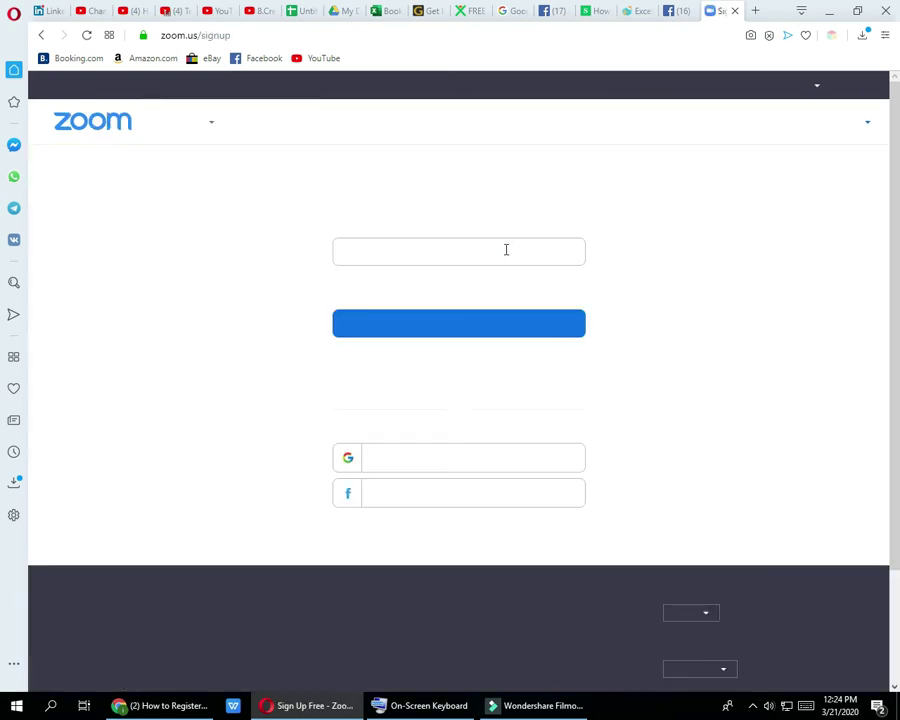
Go to Zoom's free sign-up page, reaching Google's 'Choose an account' sign-in.
click(506, 249)
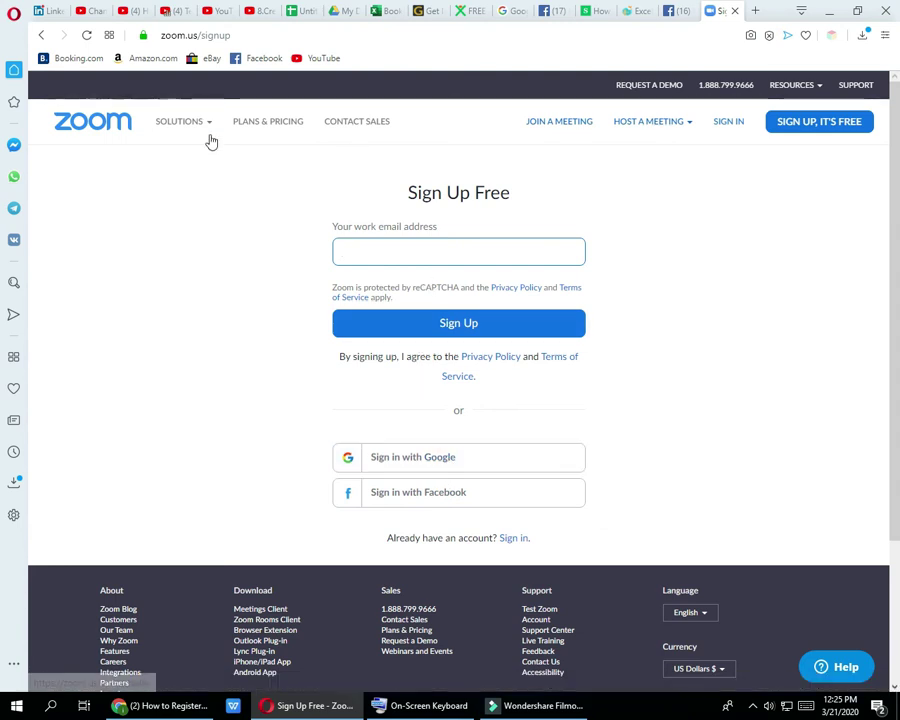
mouse_move(209, 135)
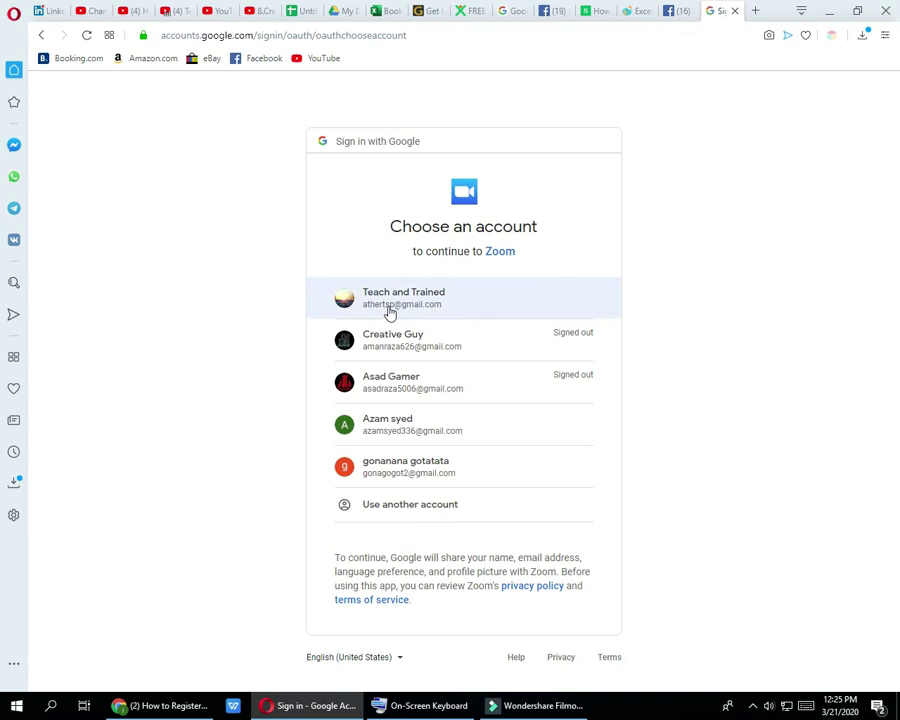
Pick the Google account to sign in to Zoom and reach My Meetings.
click(389, 310)
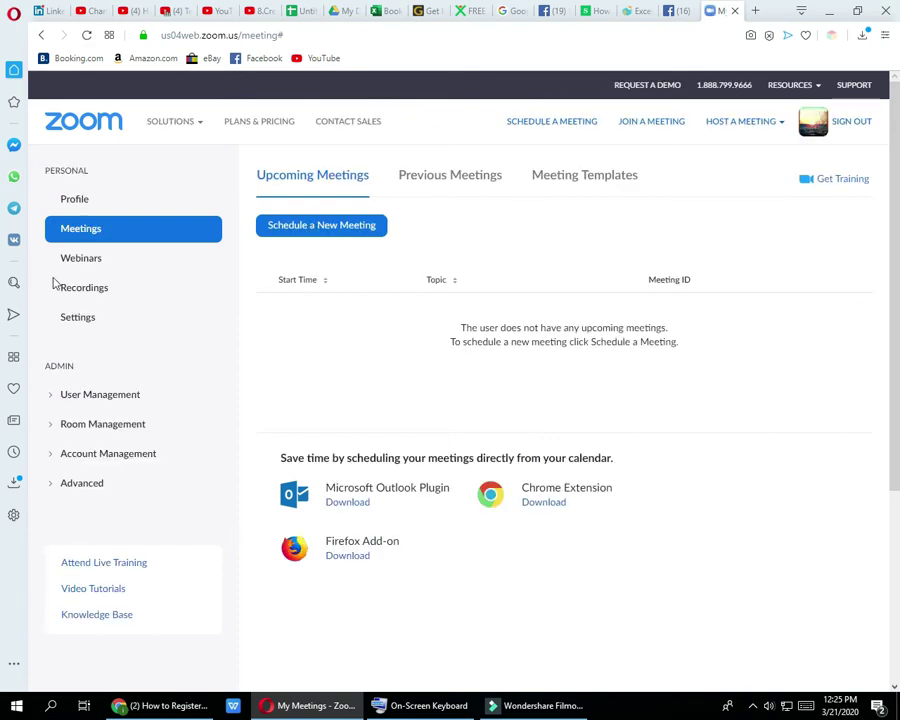
Browse the Profile, Meetings and Solutions sections, ending on the Room Management > Zoom Rooms page.
click(81, 207)
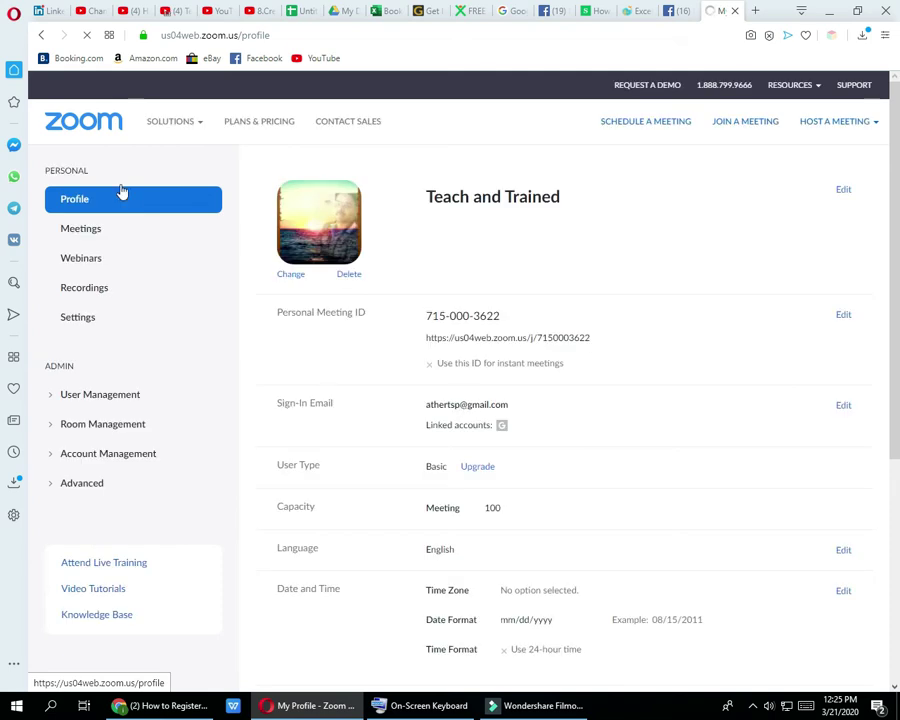
click(89, 234)
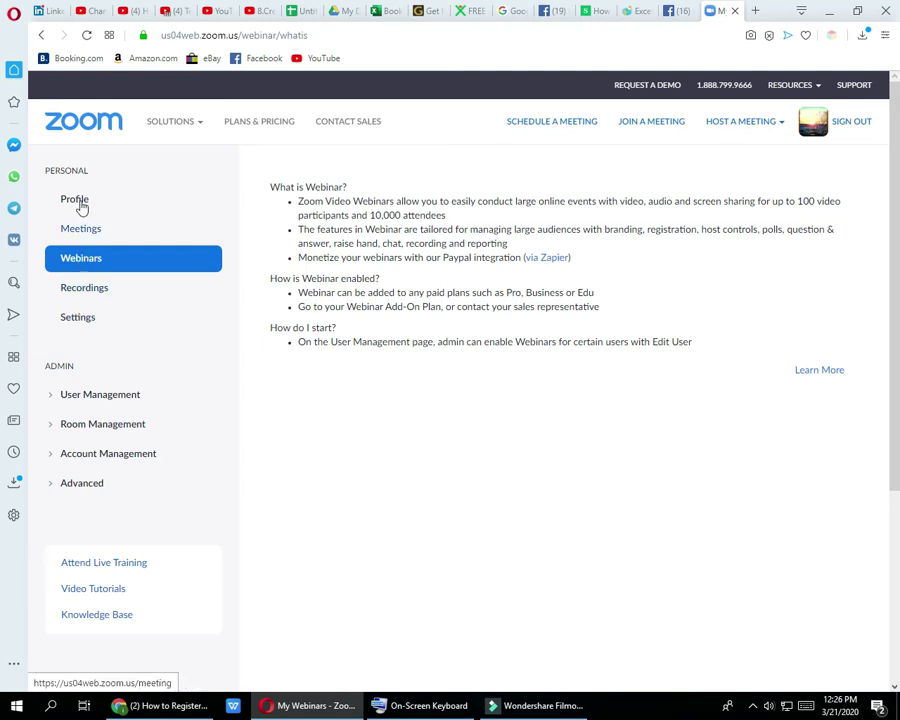
click(199, 124)
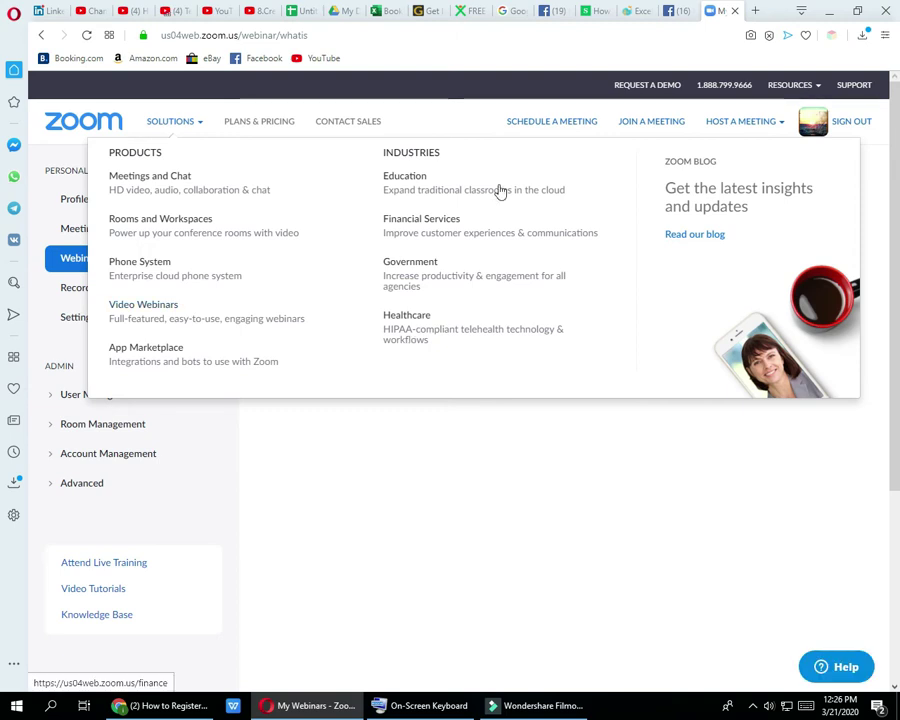
click(197, 130)
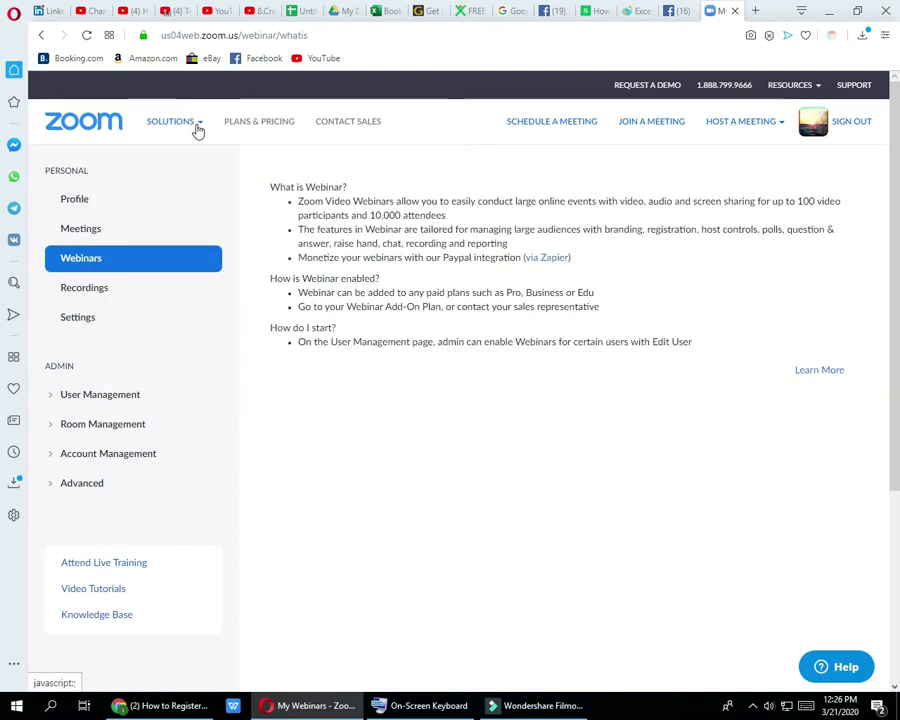
click(99, 426)
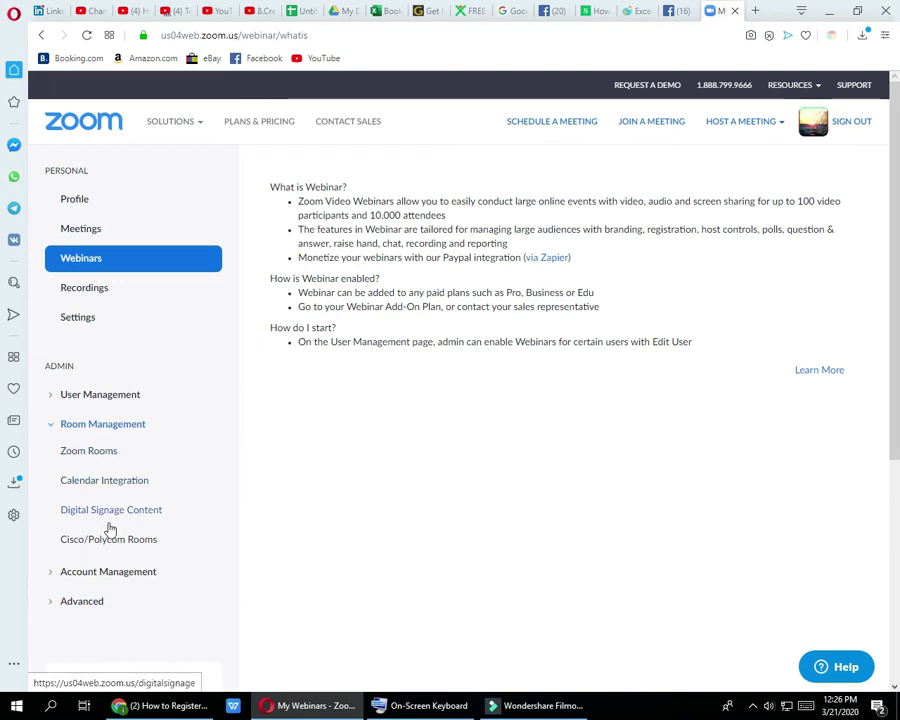
click(91, 452)
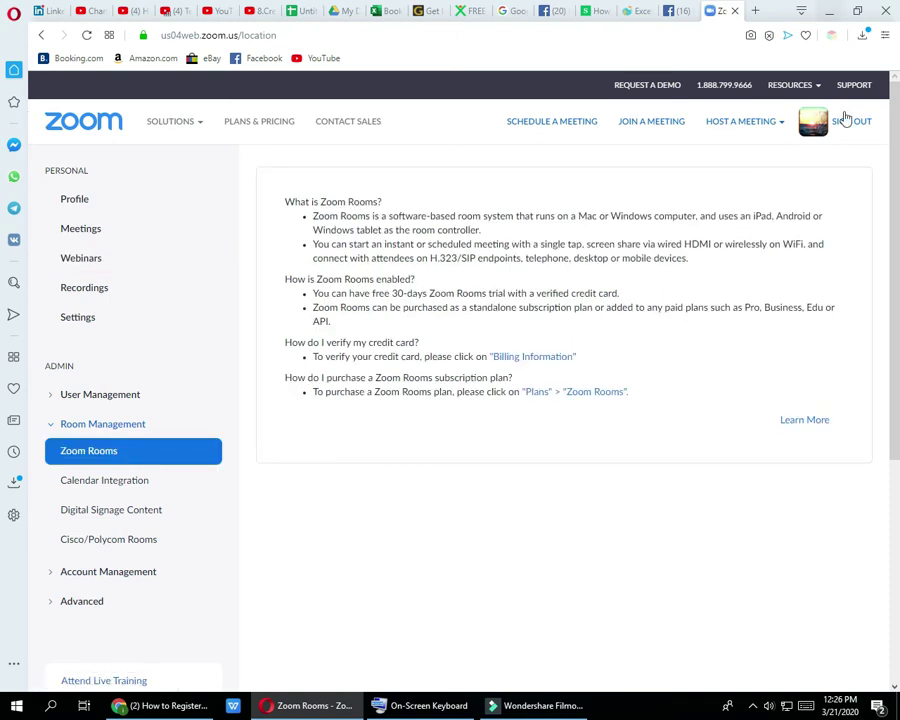
click(782, 128)
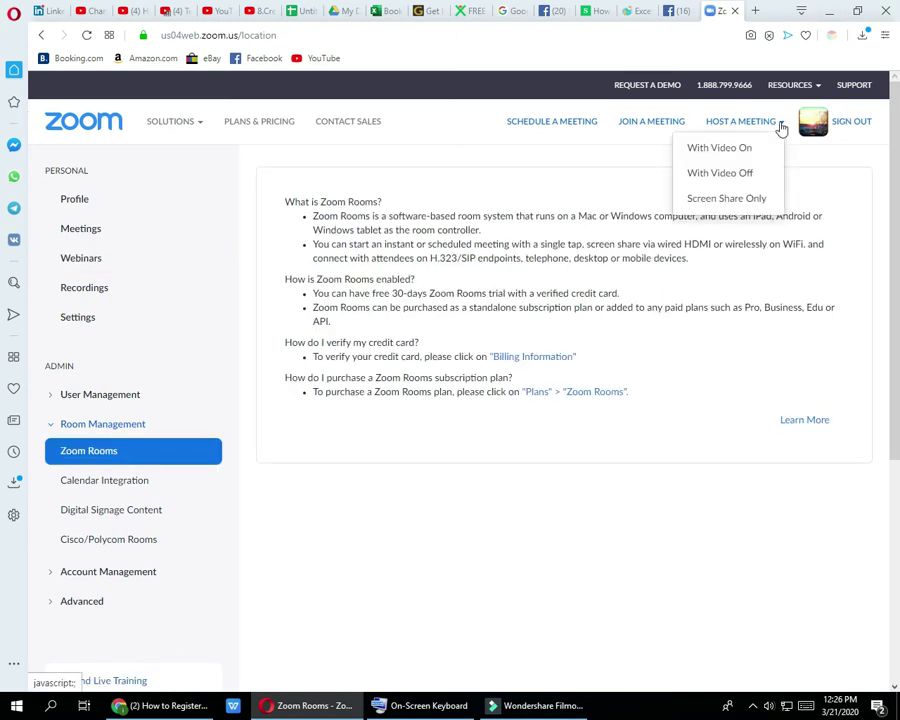
Host a new meeting with video on, dismiss the unknown protocol warning, and download the launcher.
click(780, 128)
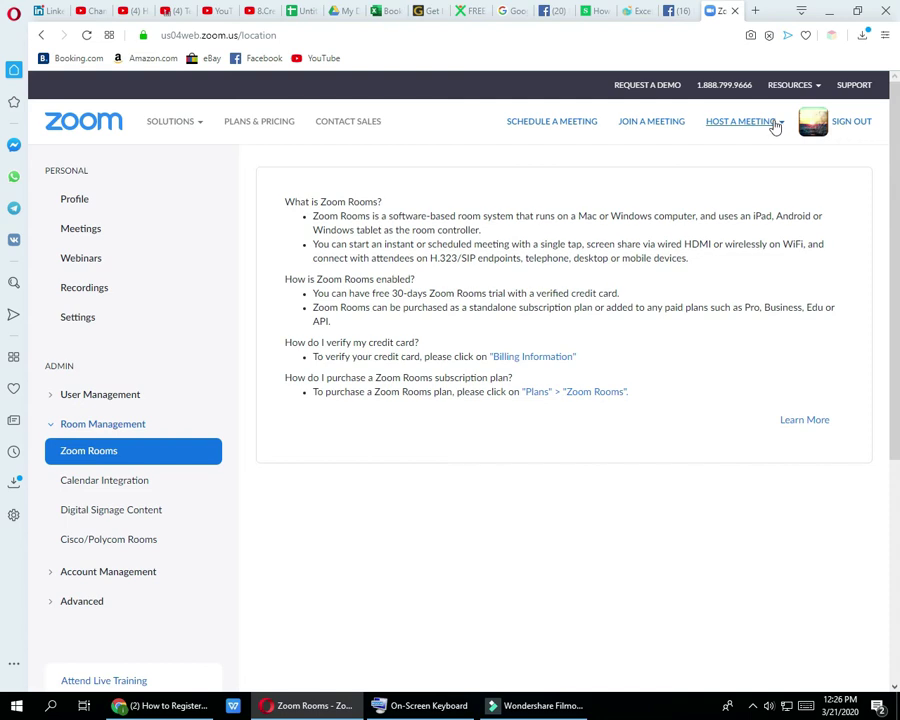
click(782, 128)
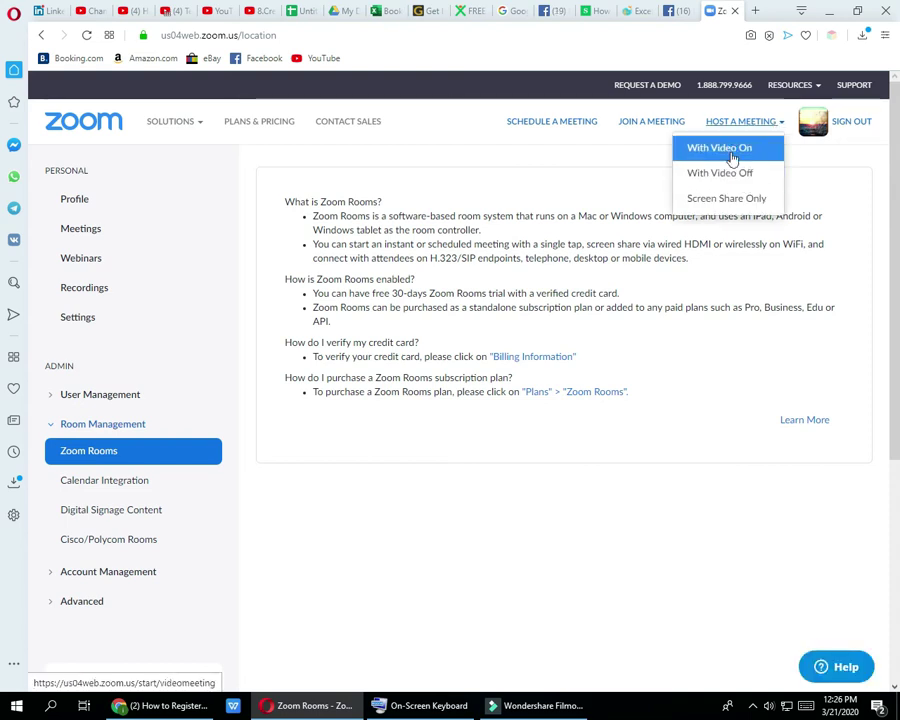
click(730, 152)
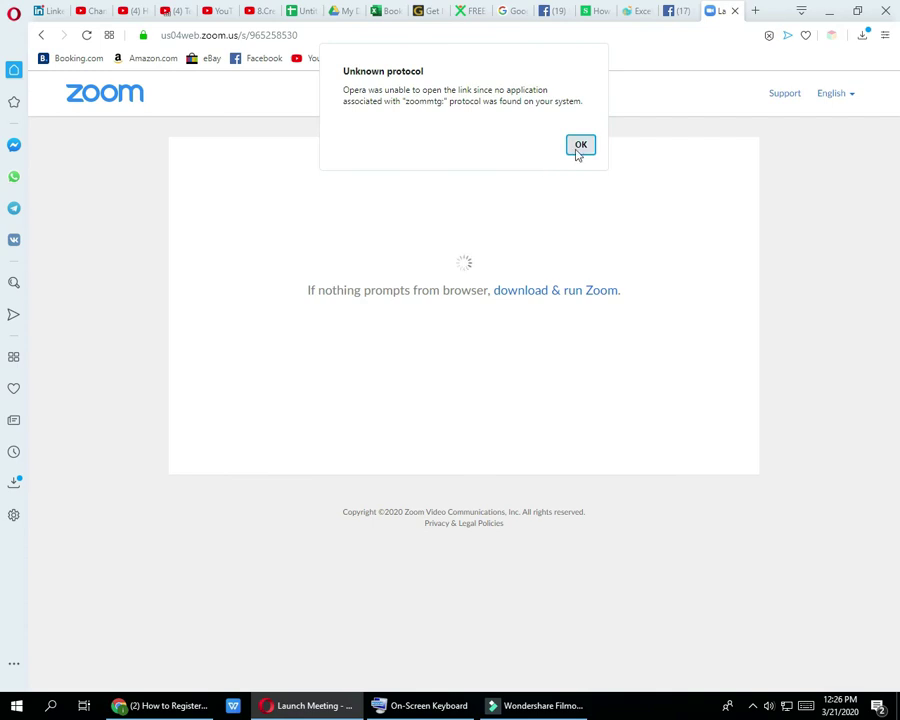
click(578, 149)
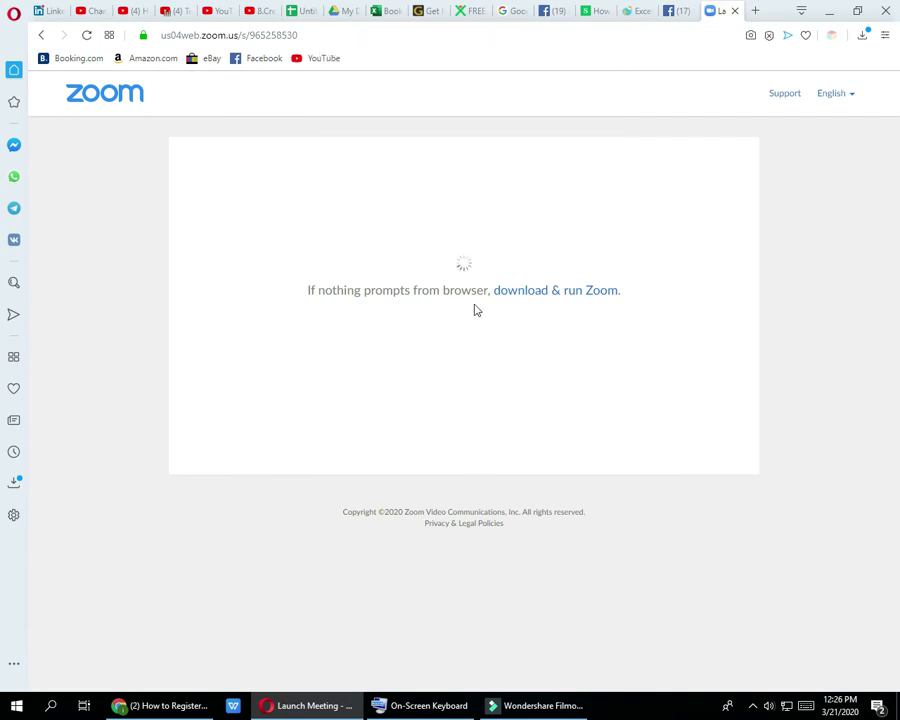
click(556, 291)
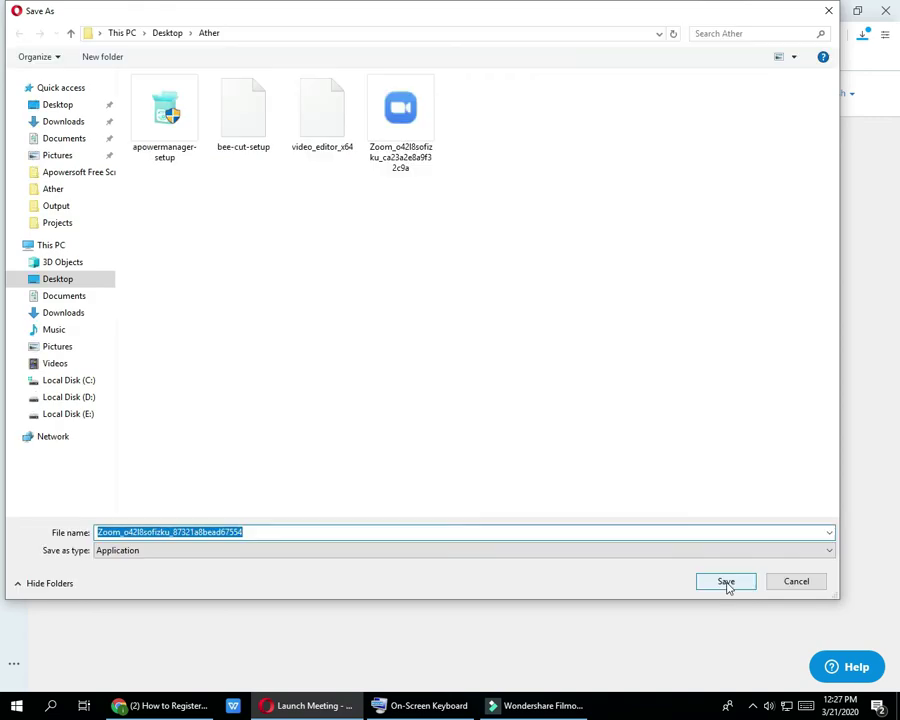
Save the Zoom launcher installer and close the finished download notice.
click(726, 583)
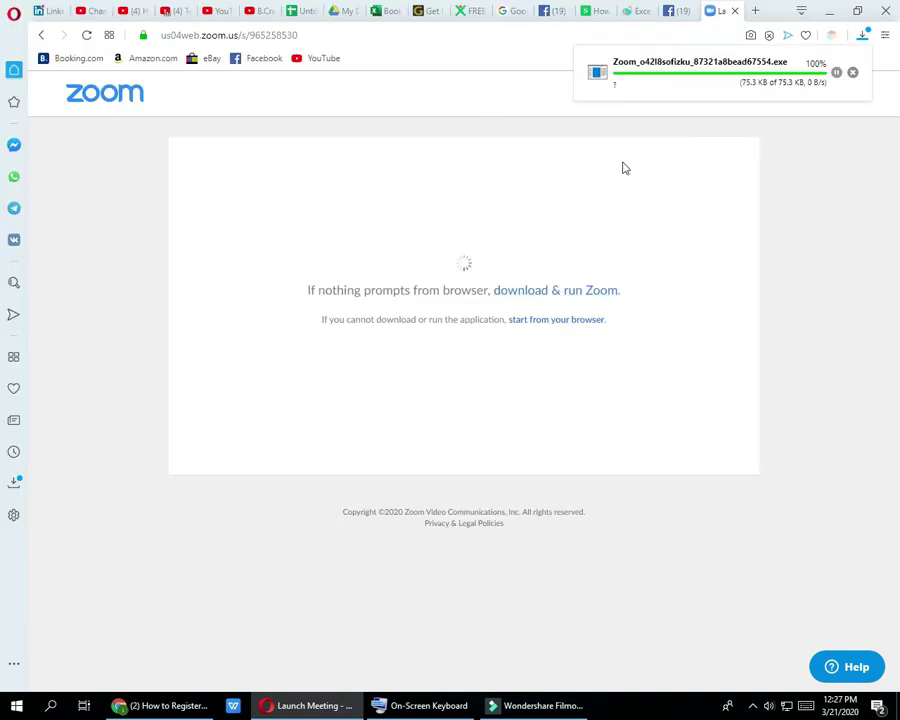
click(697, 79)
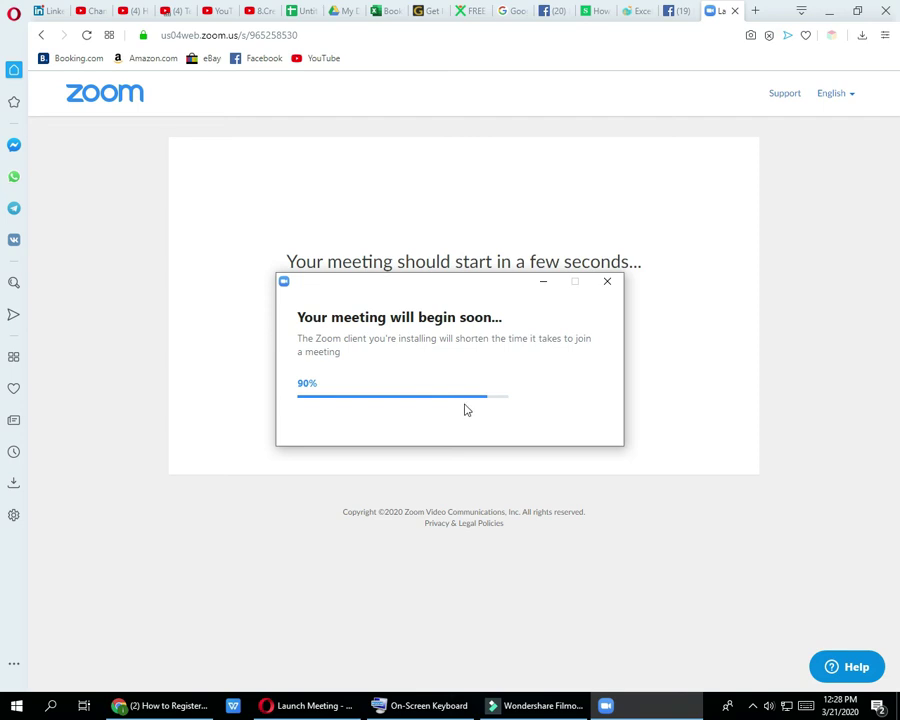
Launch the 'Teach and Trained' meeting in the Zoom desktop client and bring up Join Audio.
click(226, 323)
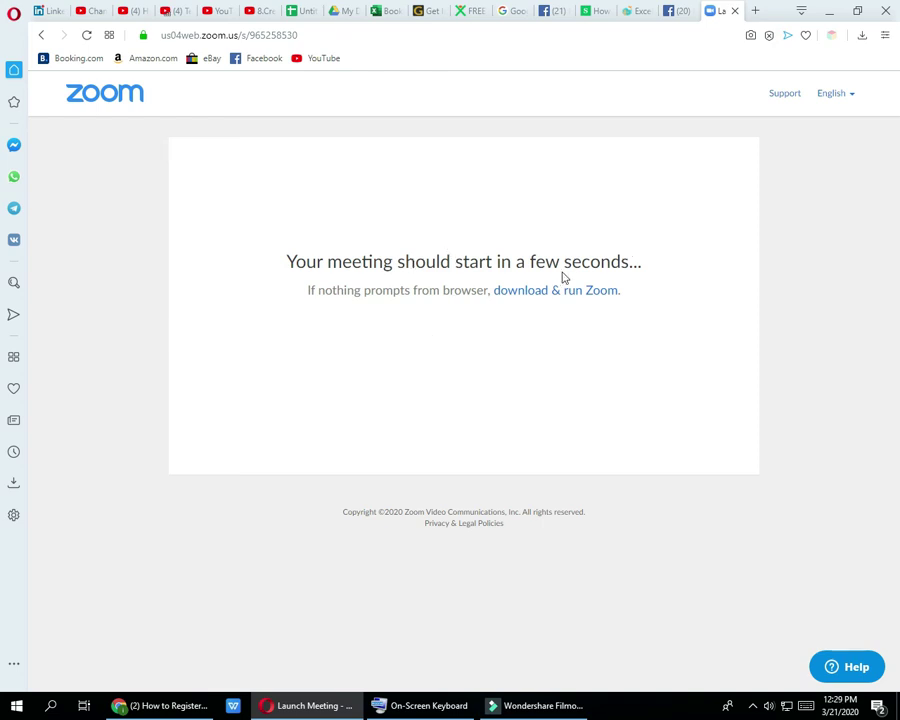
key(Tab)
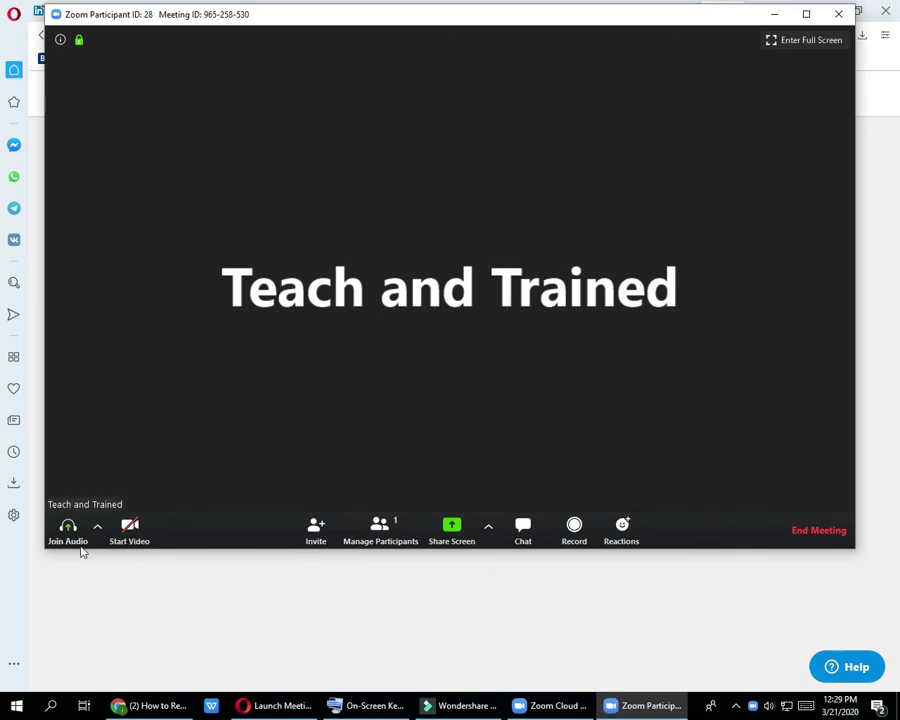
click(86, 532)
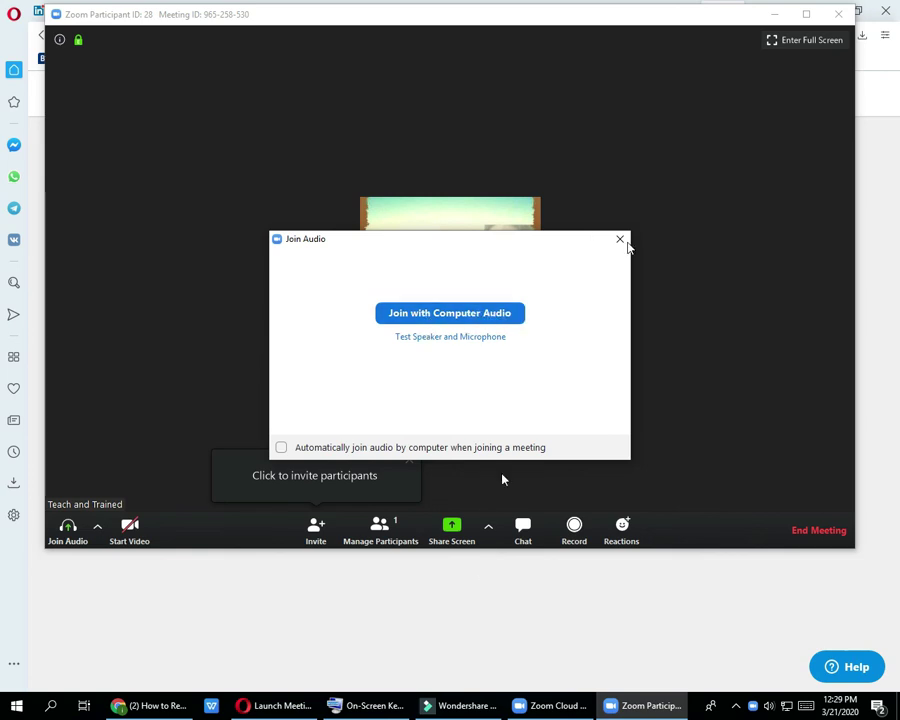
Close the Join Audio prompt without joining audio, leaving the chat panel hidden.
click(529, 536)
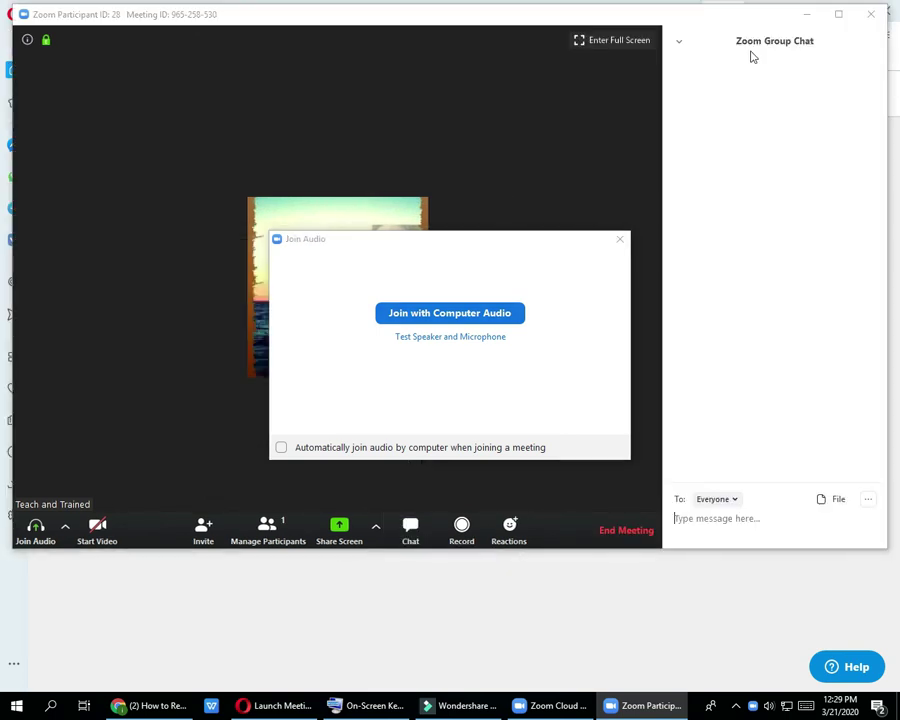
click(619, 240)
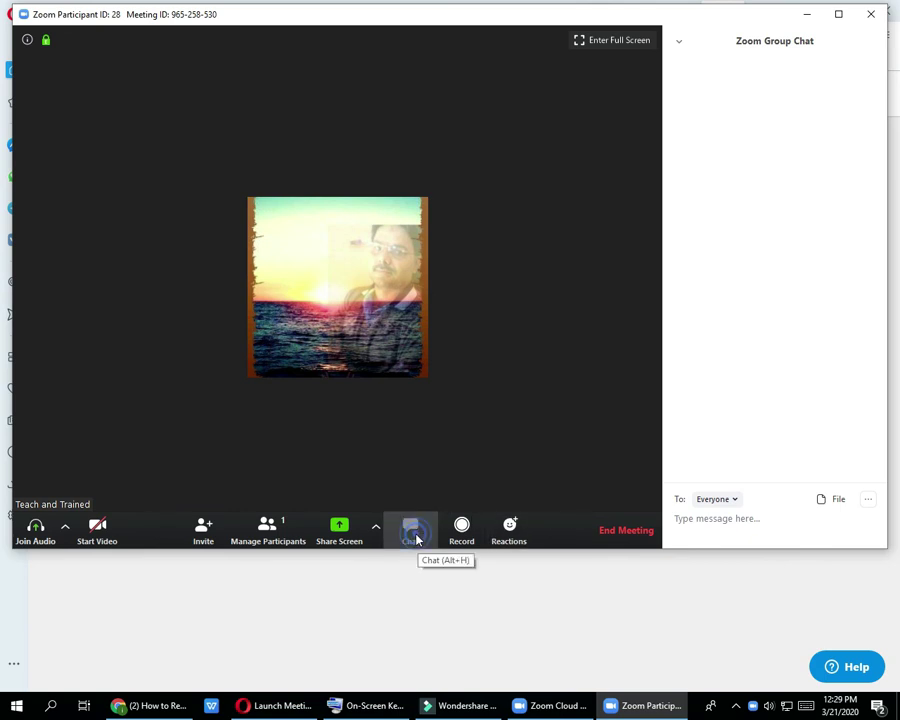
click(415, 540)
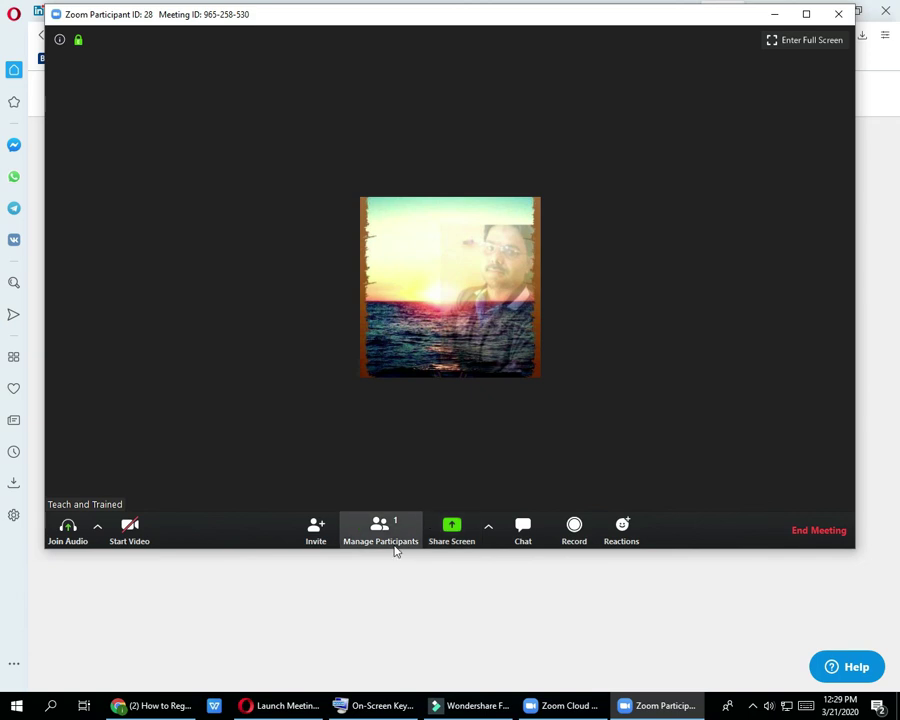
click(381, 525)
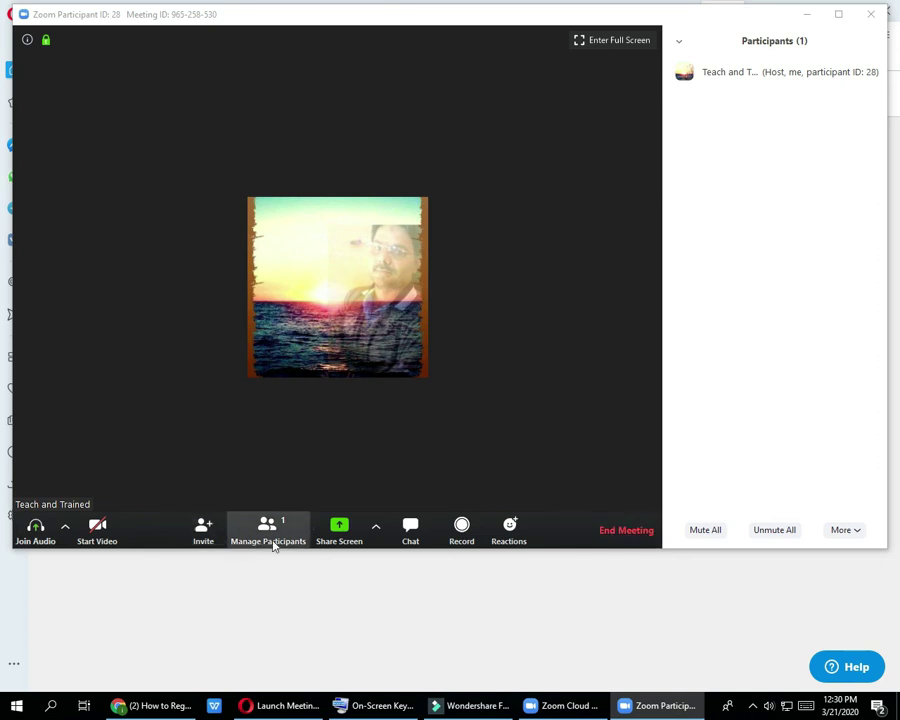
click(270, 532)
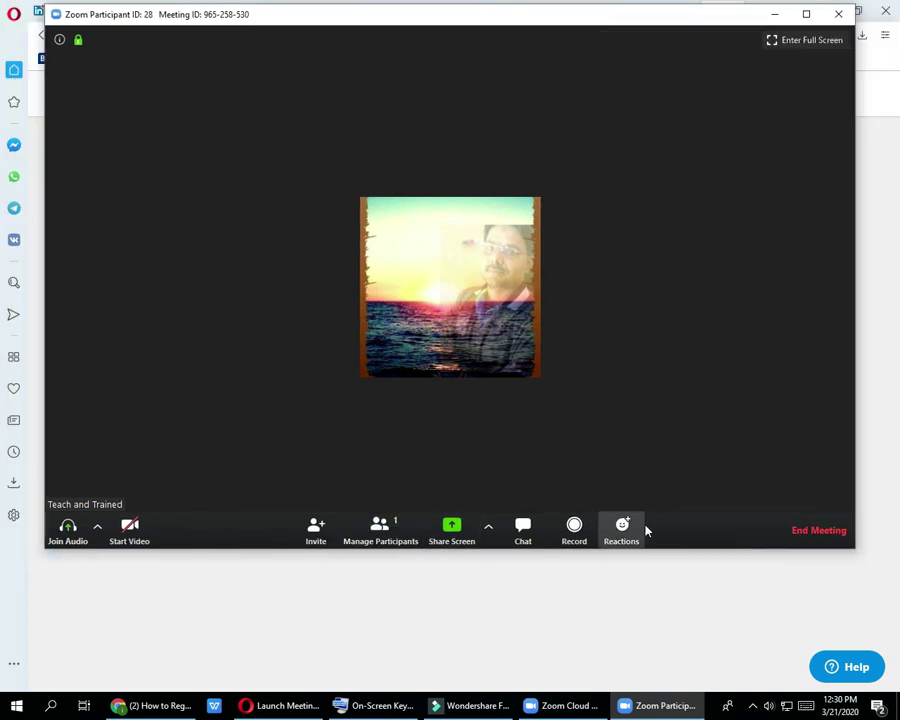
click(617, 531)
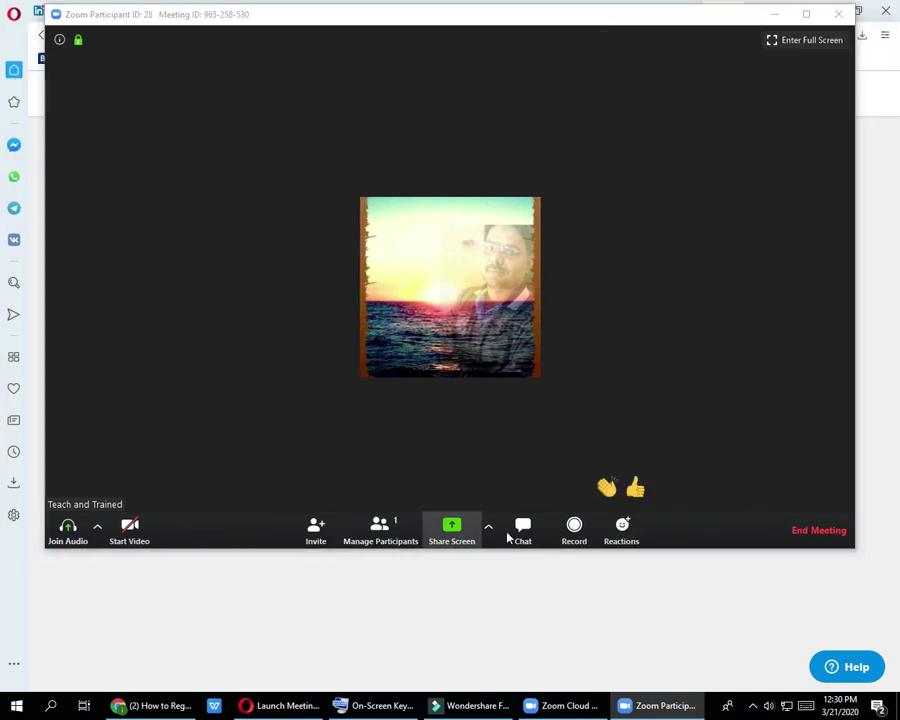
click(523, 530)
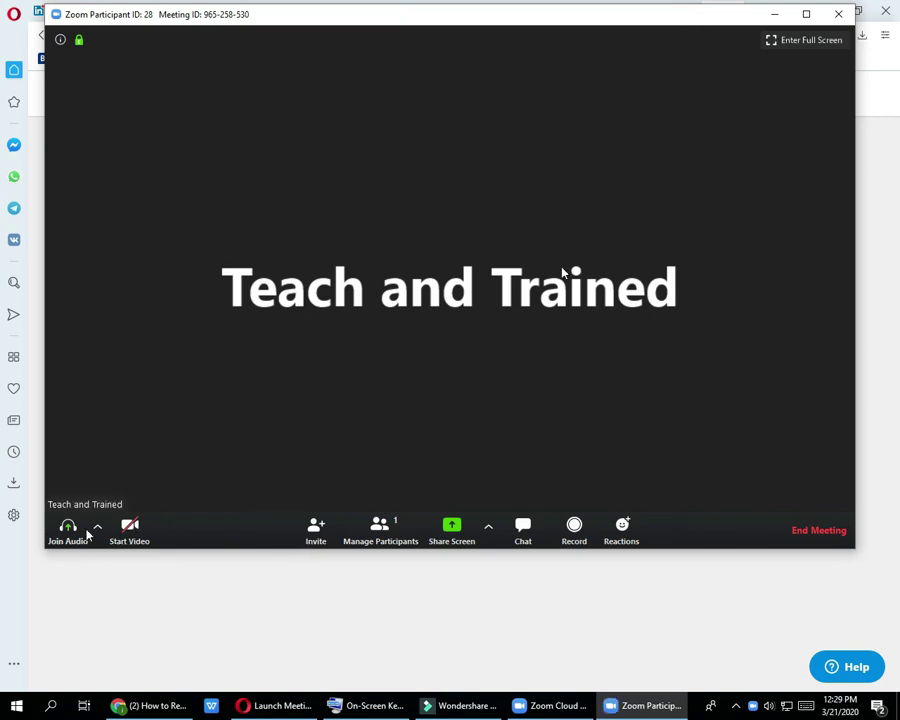
click(86, 535)
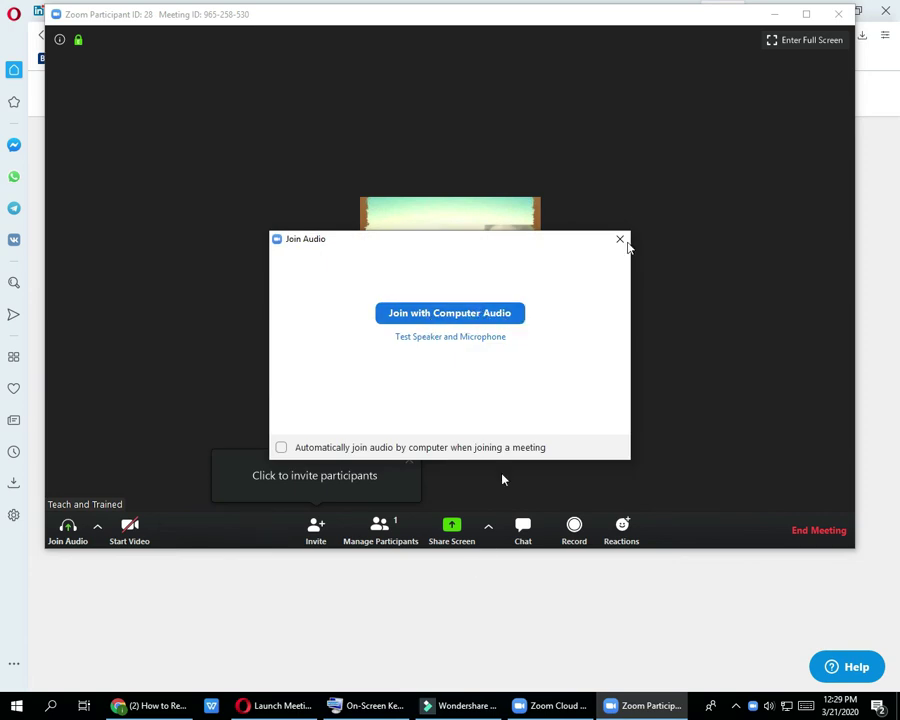
Dismiss the audio prompt again and show the participants list, with the host alone.
click(527, 535)
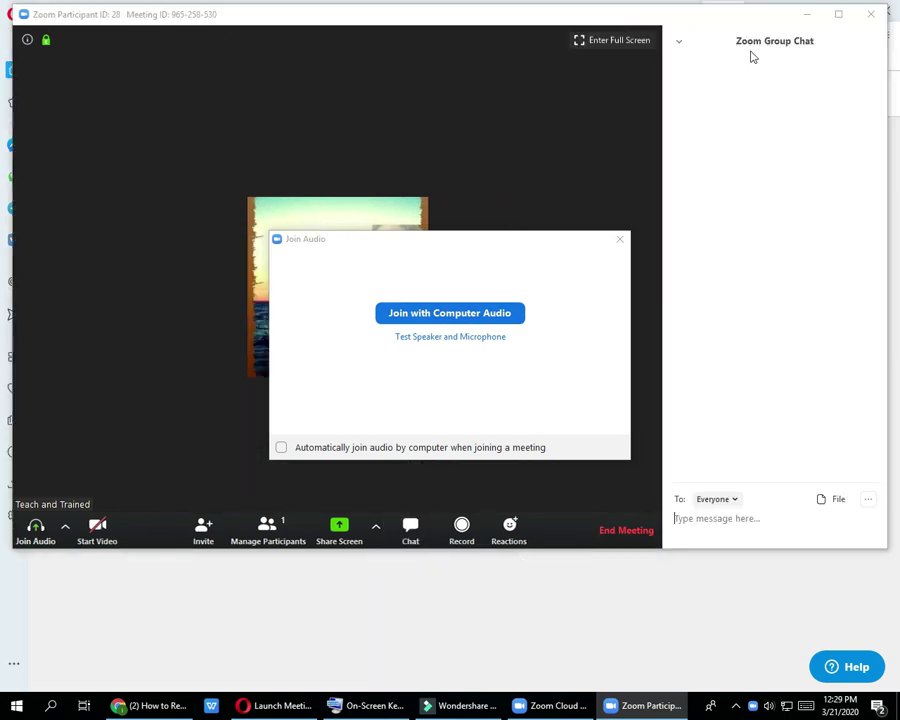
click(619, 239)
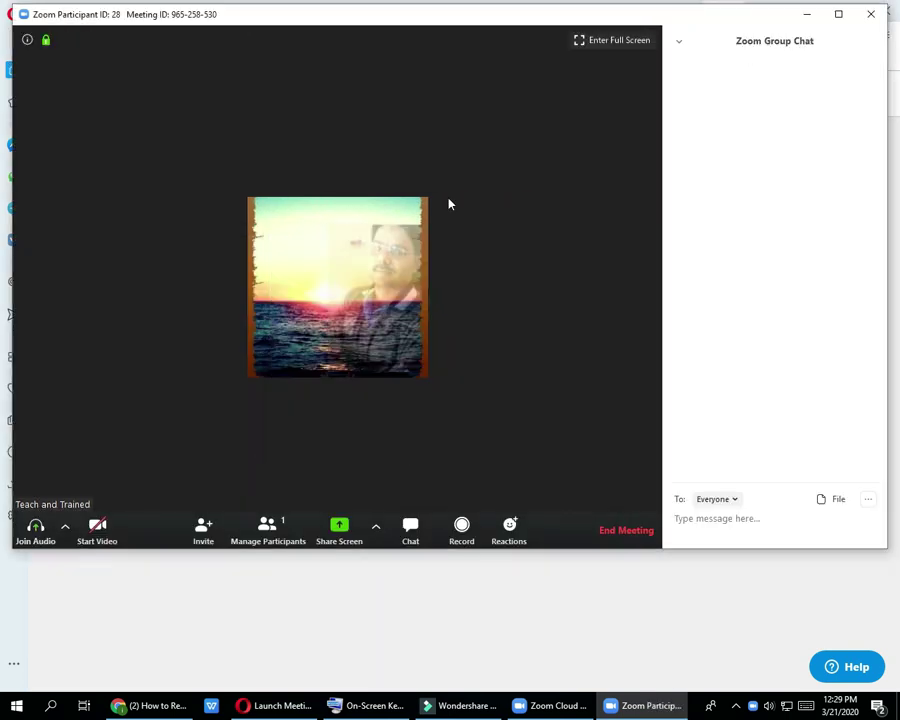
click(414, 537)
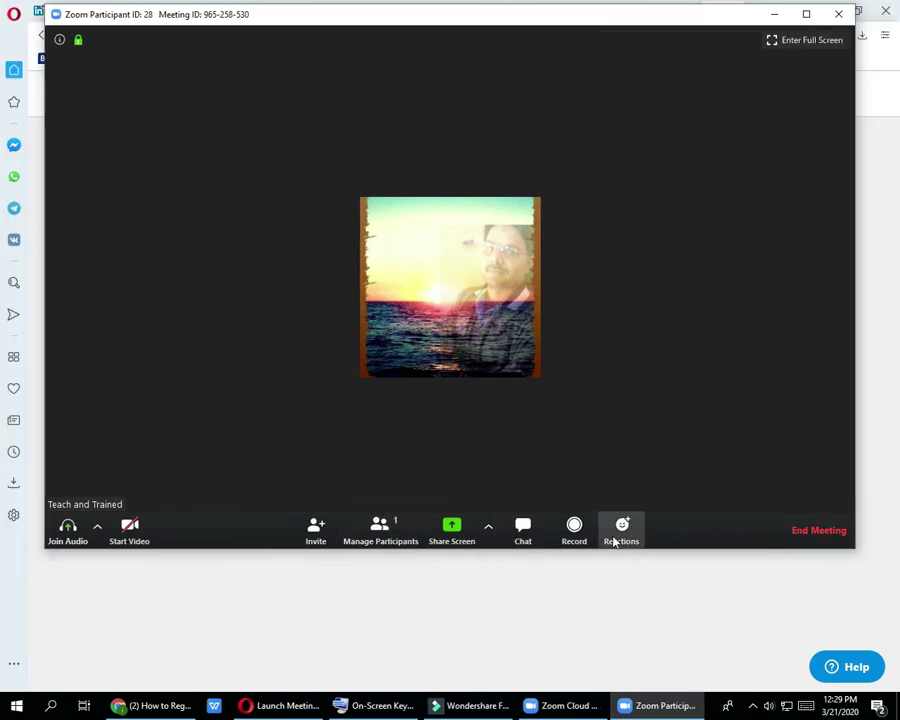
click(383, 524)
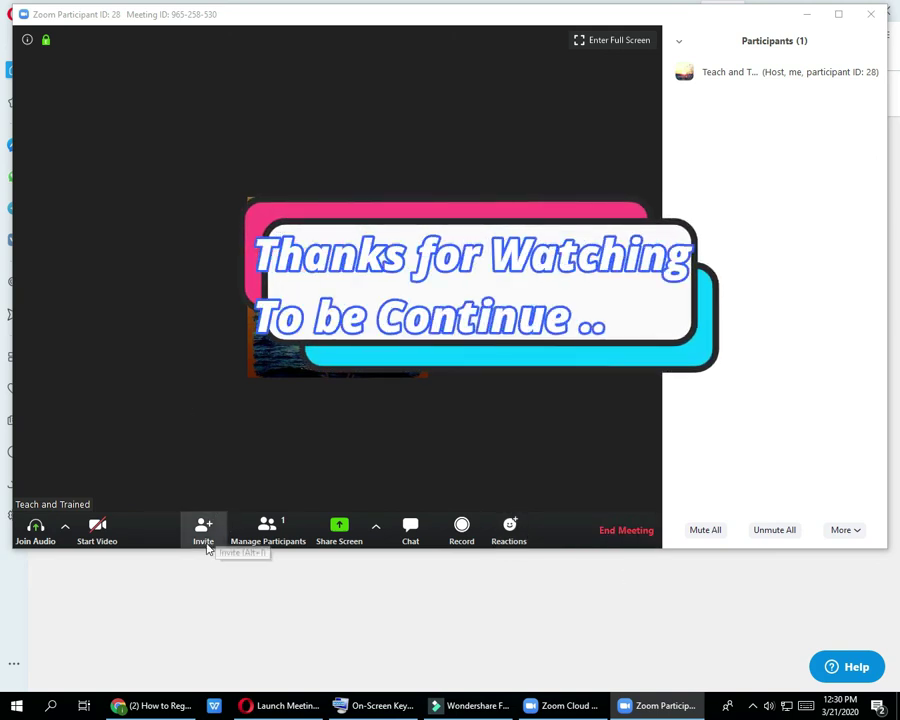
Close the participants list, preview the reaction emoji, and open Zoom Group Chat addressed to Everyone.
click(268, 532)
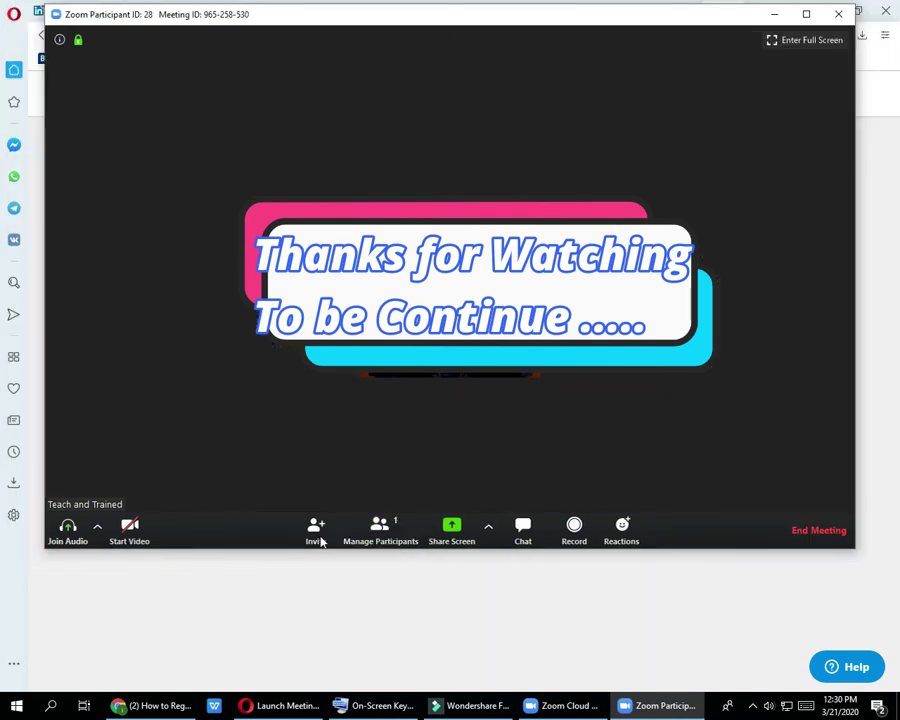
click(617, 532)
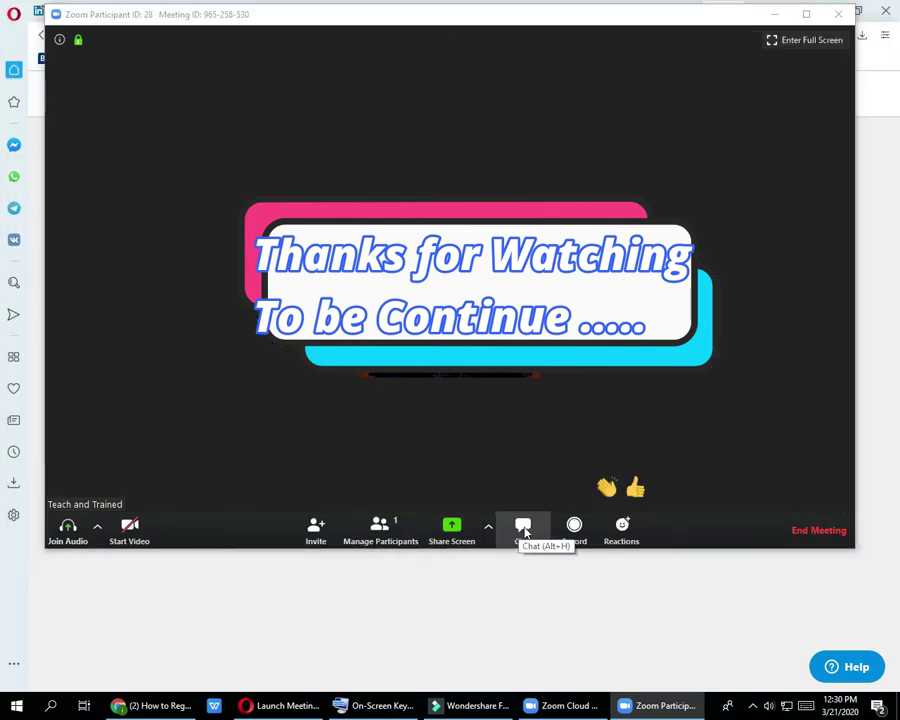
click(523, 530)
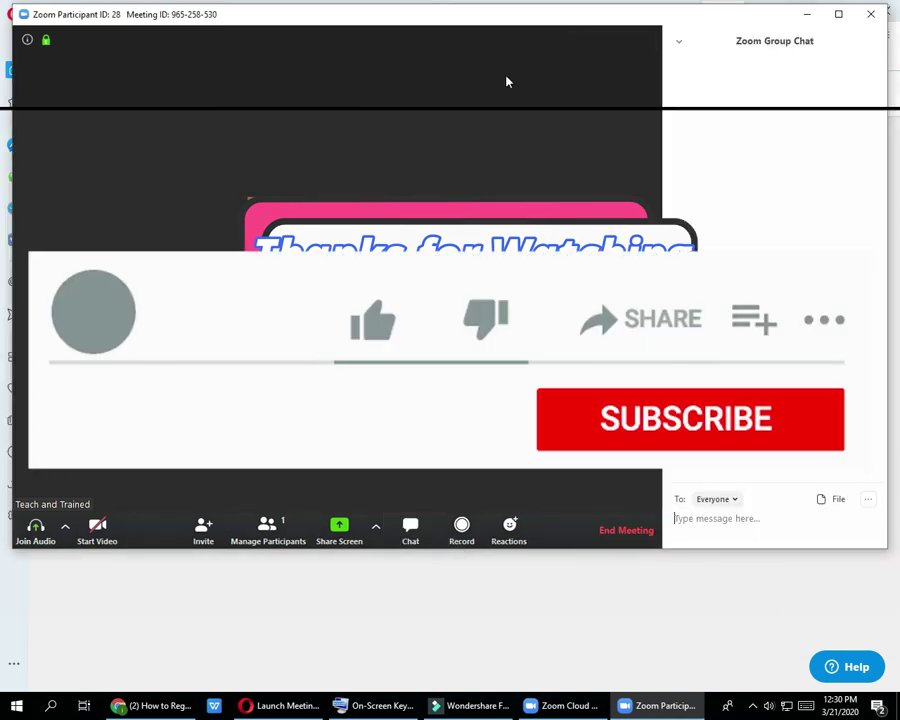